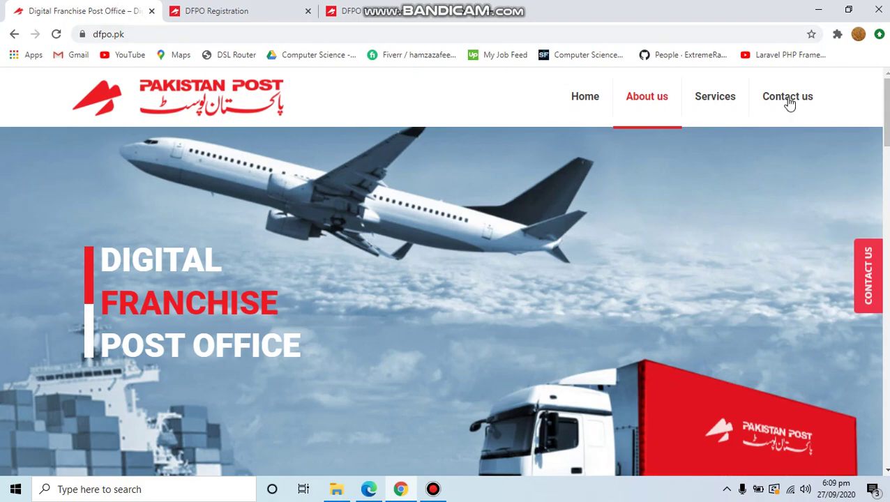
Scroll the dfpo.pk homepage and open the Apply Now franchise registration form.
mouse_move(884, 111)
left_mouse_down()
mouse_move(884, 433)
mouse_move(885, 90)
mouse_move(885, 117)
left_mouse_up()
scroll(683, 225, "down", 6)
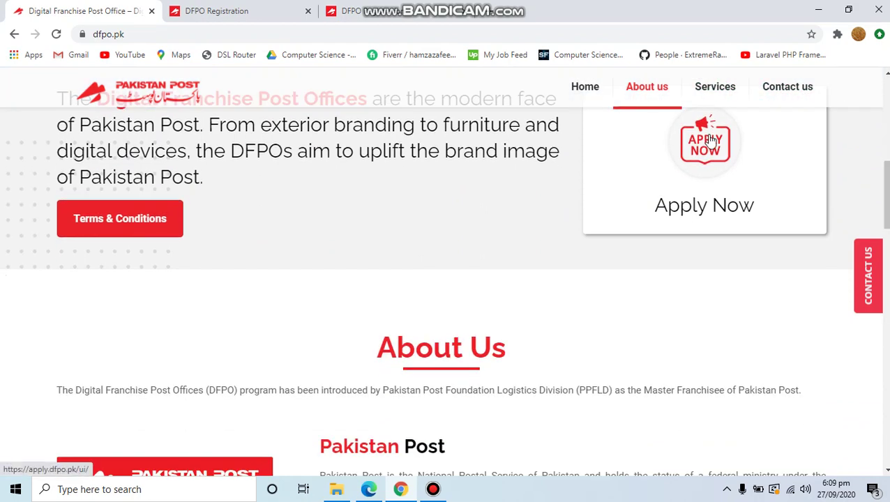
left_click(710, 140)
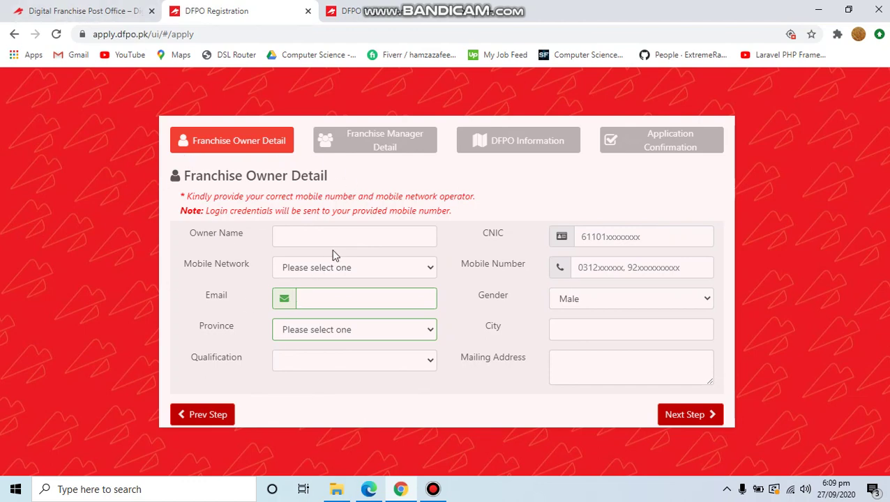
Enter the owner's full name and CNIC number.
left_click(353, 241)
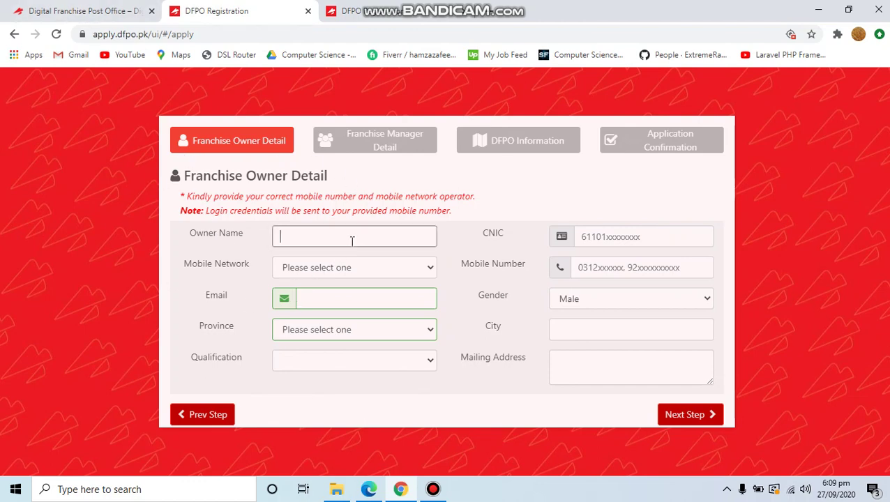
type("Hasan")
key("Tab")
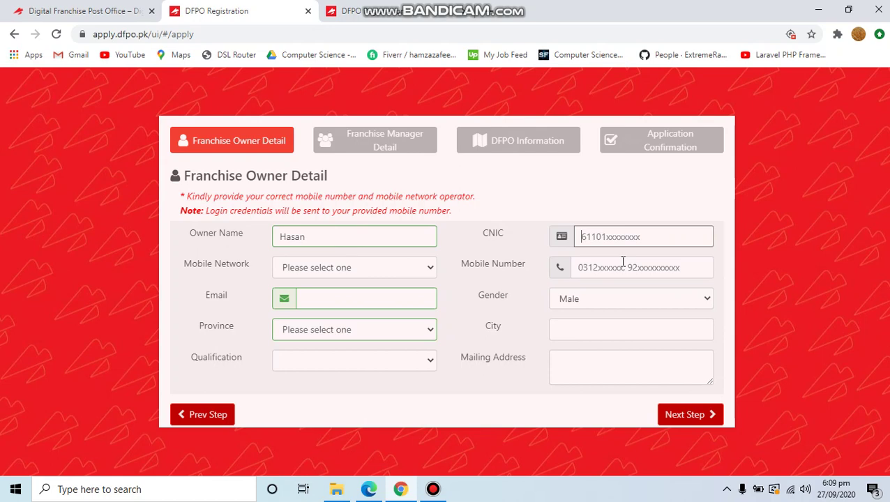
type("38")
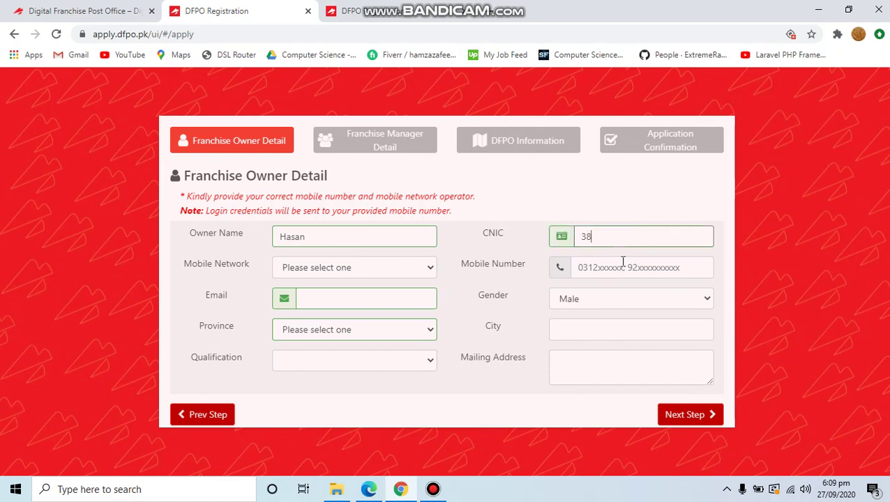
type("40100000")
Choose Zong as the mobile network and enter the owner's mobile number.
left_click(316, 274)
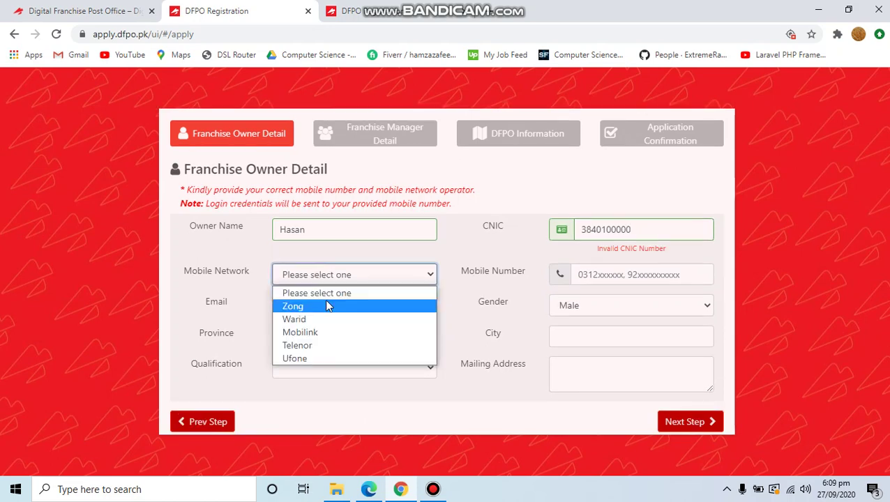
left_click(326, 305)
left_click(662, 234)
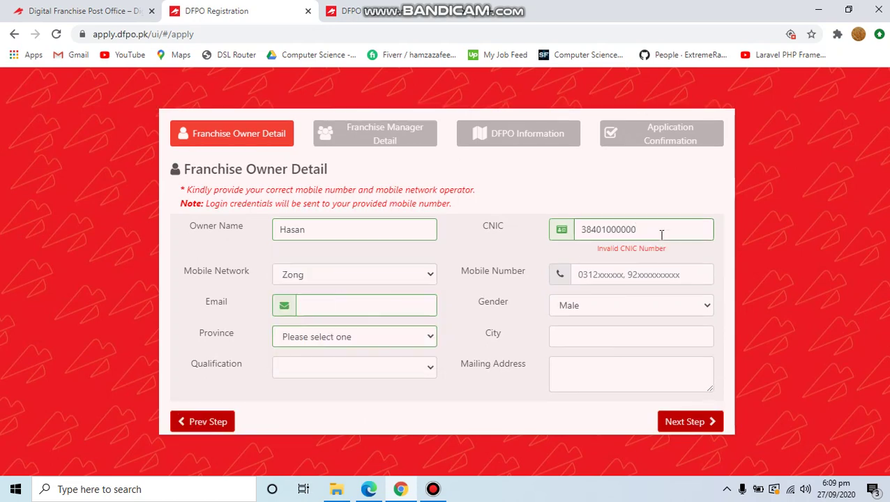
left_click(660, 269)
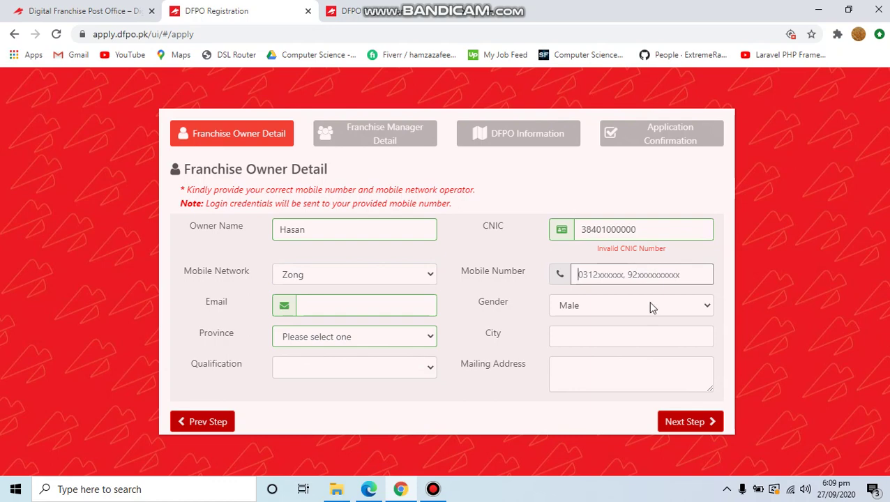
type("0321")
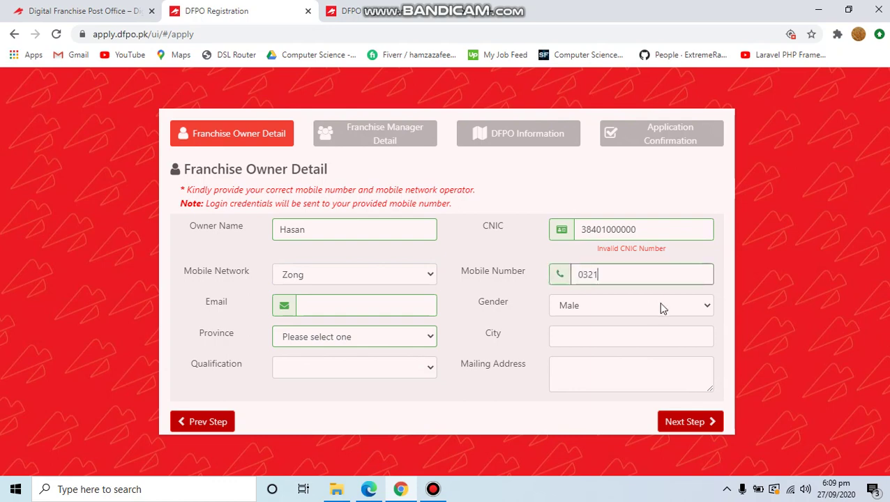
type("0000000")
left_click(544, 293)
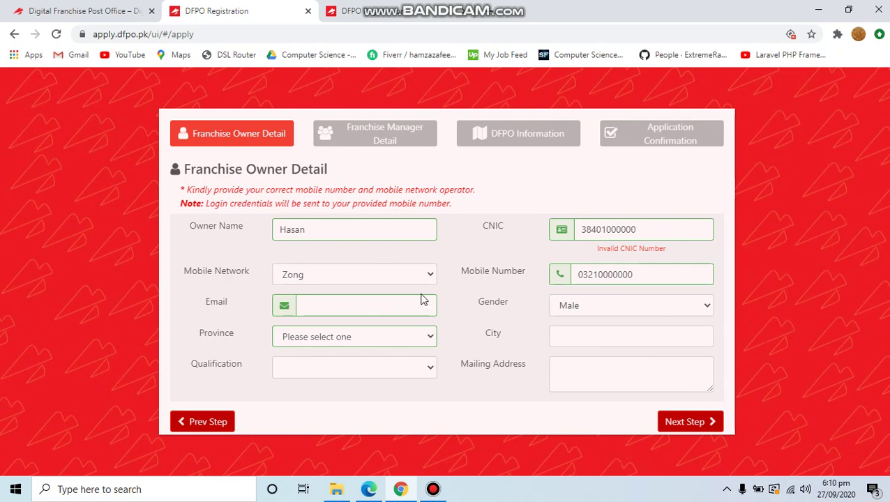
left_click_drag(208, 204, 461, 212)
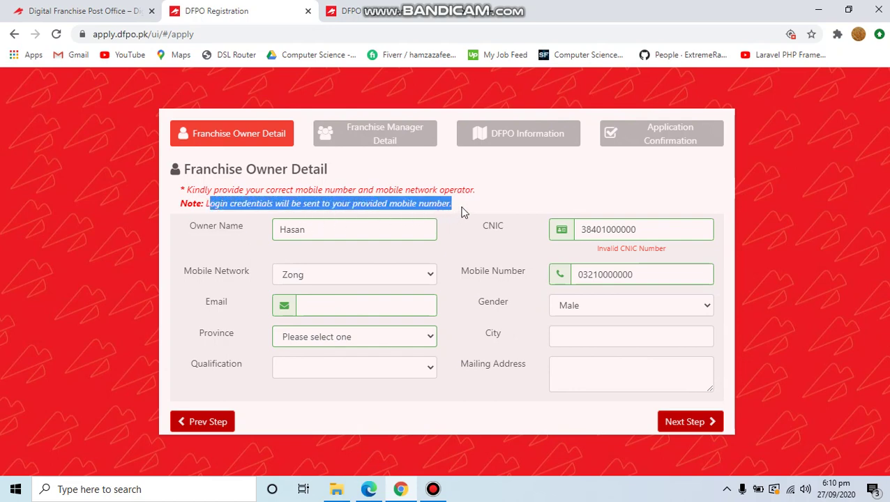
Fill in the owner's e-mail address and keep Male as the gender.
left_click(462, 213)
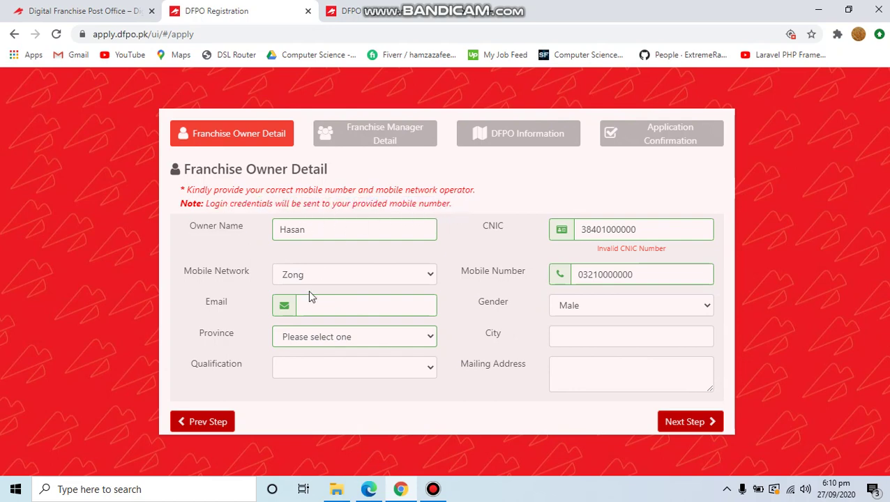
left_click(346, 298)
type("test@testu")
key("BackSpace")
key("BackSpace")
key("BackSpace")
key("BackSpace")
type("gmail.com")
left_click(564, 311)
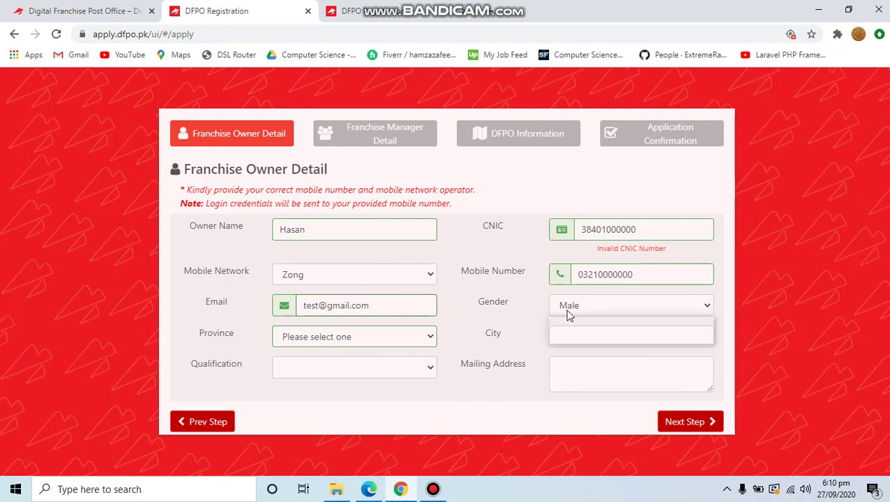
left_click(526, 315)
Set province to Punjab, city to Lahore and qualification to Bachelor.
left_click(331, 341)
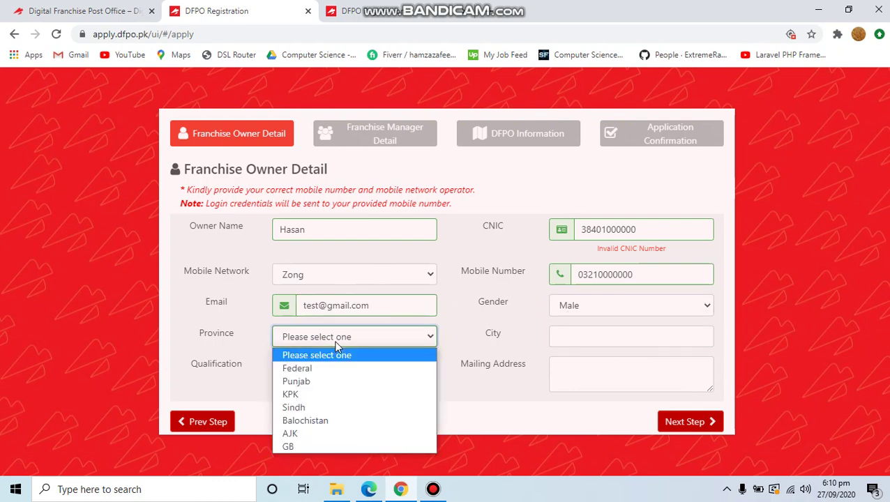
left_click(326, 382)
left_click(597, 337)
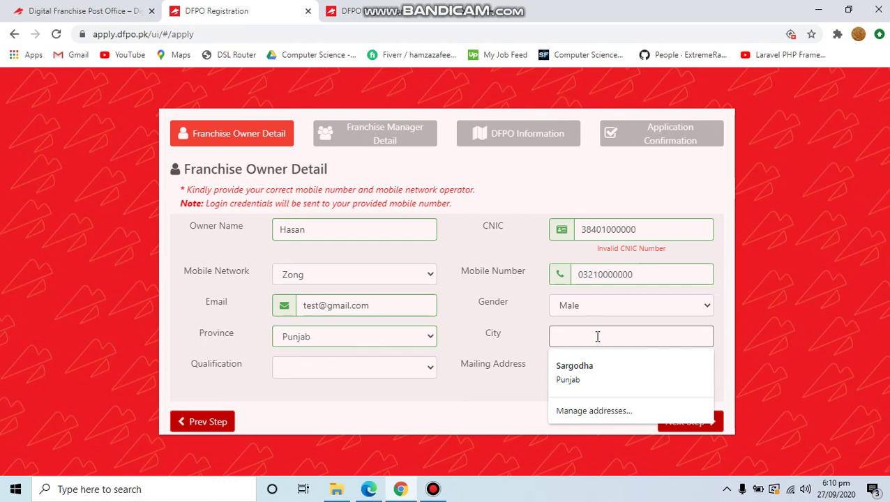
type("Lahore")
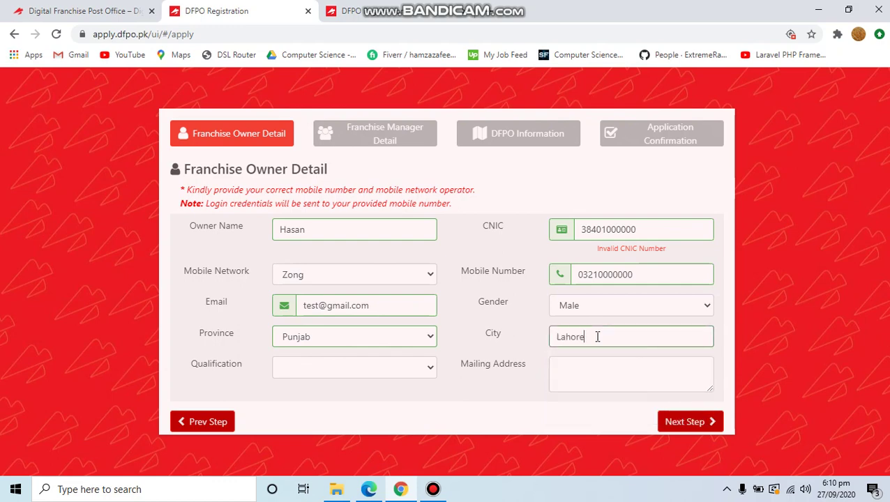
left_click(387, 366)
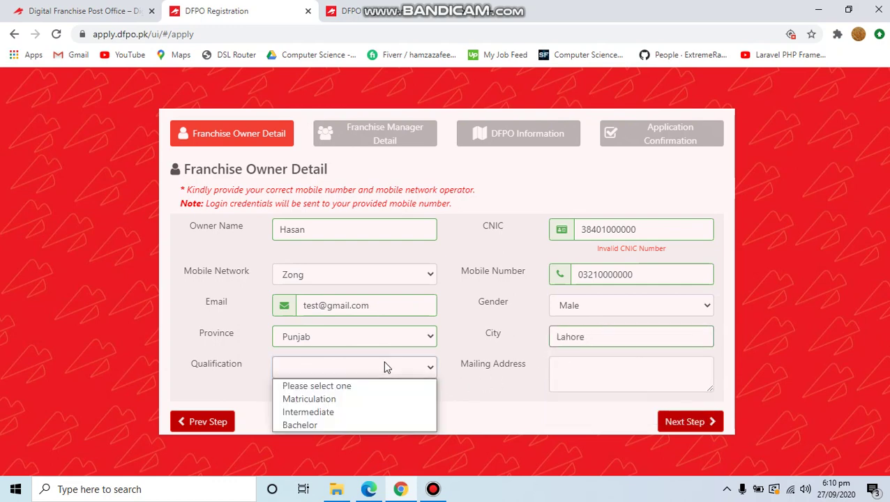
left_click(375, 425)
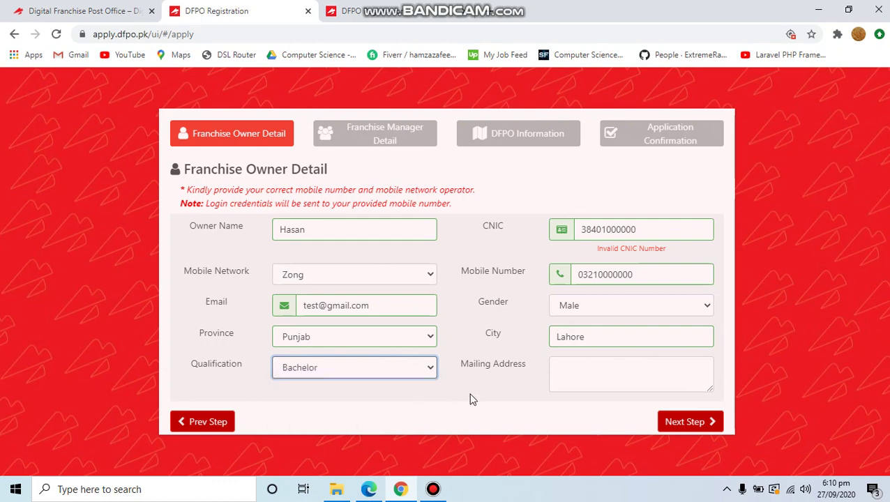
Replace the old Sargodha mailing address with Lahore.
left_click(555, 373)
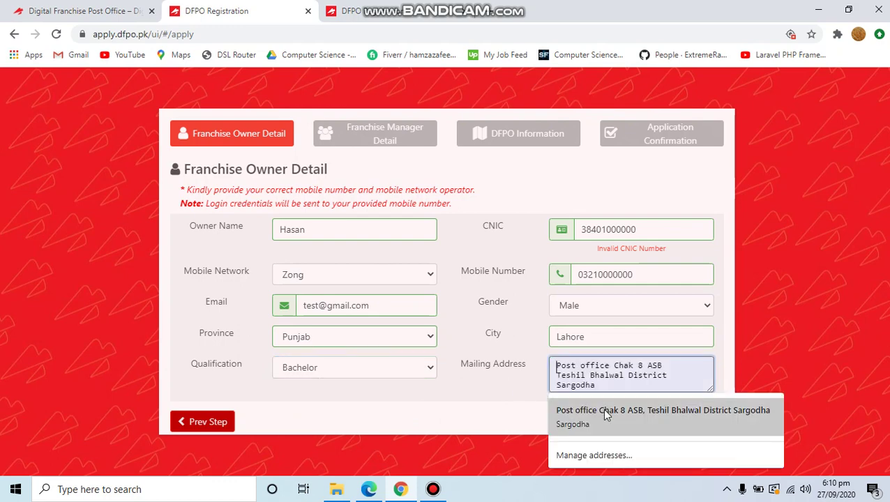
type("Lha")
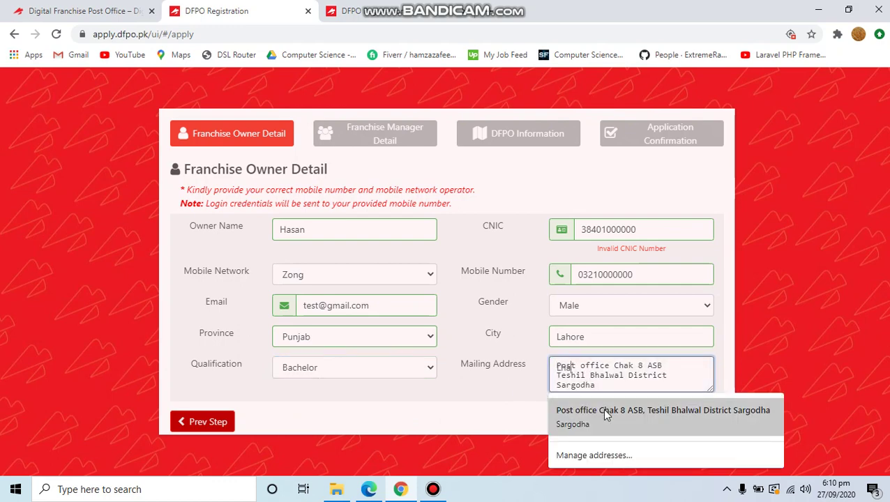
key("ctrl+a")
key("BackSpace")
left_click(604, 413)
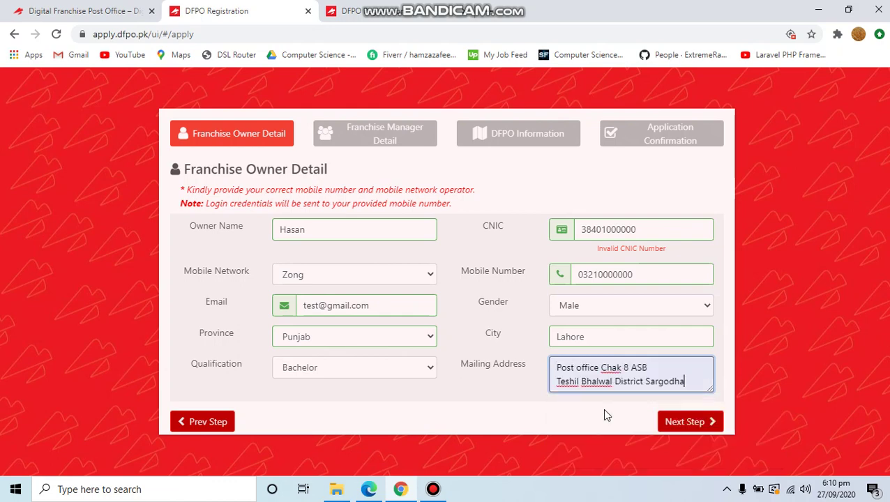
left_click(674, 381)
key("ctrl+a")
key("BackSpace")
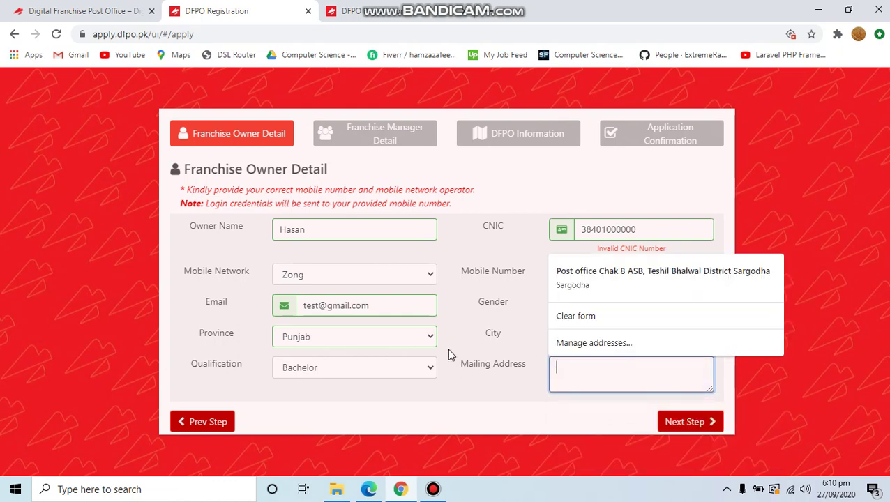
type("Lahore")
left_click(462, 370)
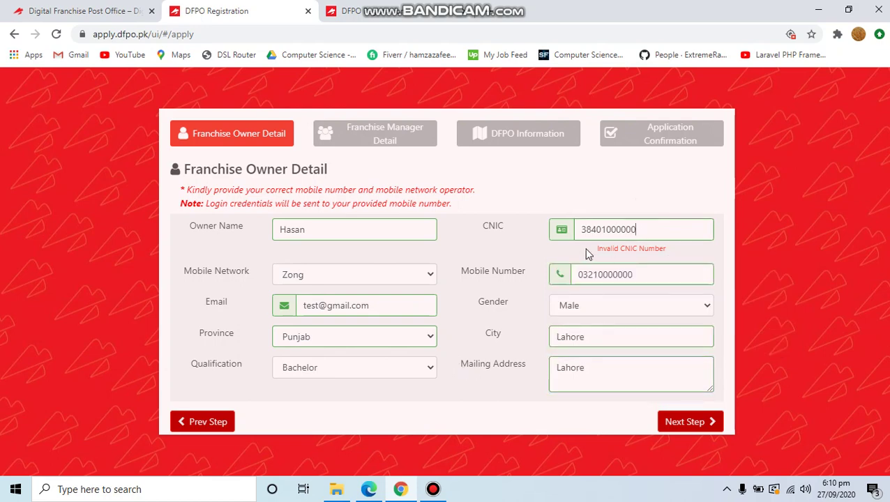
Retype the owner's CNIC as a valid 13-digit number and continue to Franchise Manager Detail.
left_click_drag(586, 248, 615, 231)
left_click(624, 230)
type("9")
type("0")
left_click_drag(658, 233, 565, 254)
type("38401")
type("0000000")
left_click(697, 434)
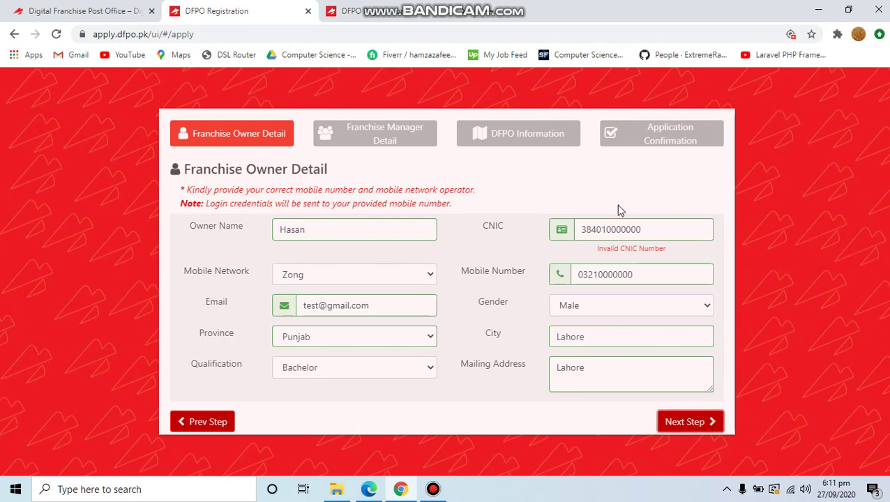
left_click(646, 229)
type("0")
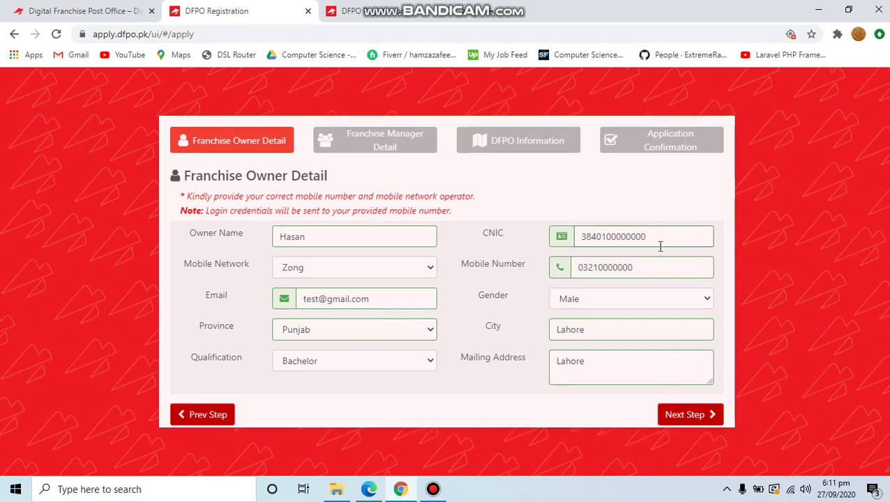
left_click_drag(664, 238, 577, 229)
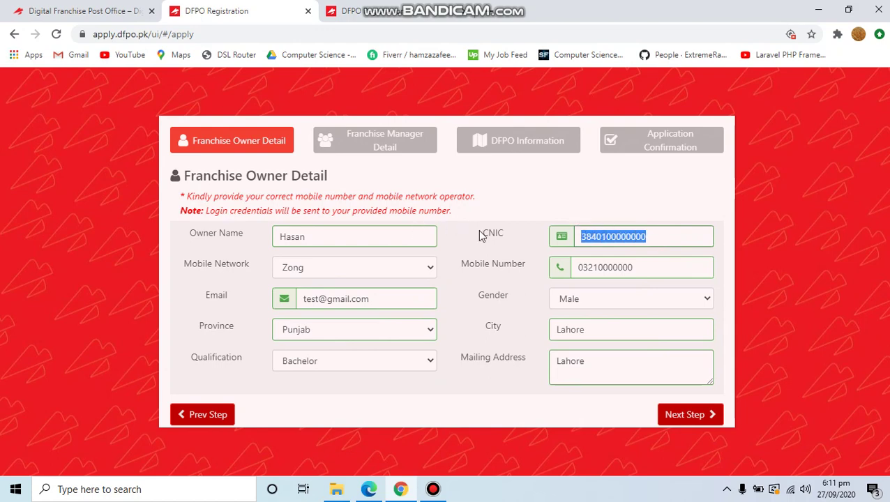
left_click(667, 416)
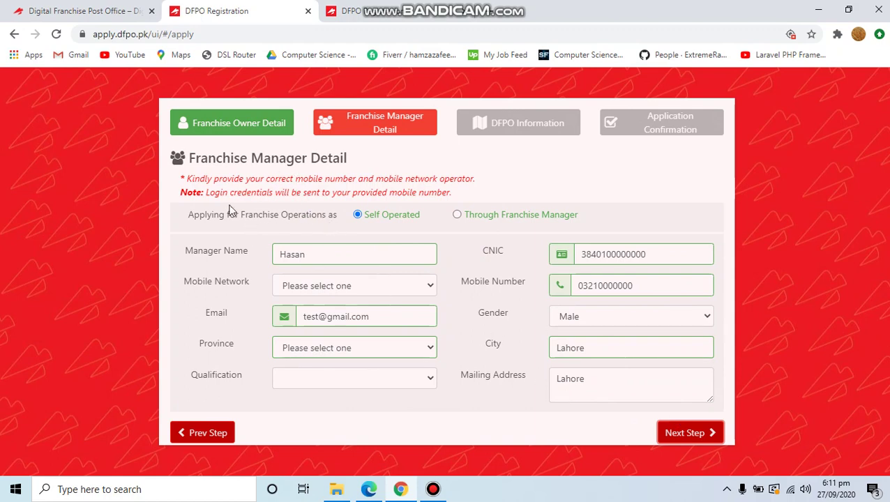
Keep Self Operated, set the manager's network to Zong and qualification to Bachelor, then continue.
left_click_drag(188, 215, 336, 220)
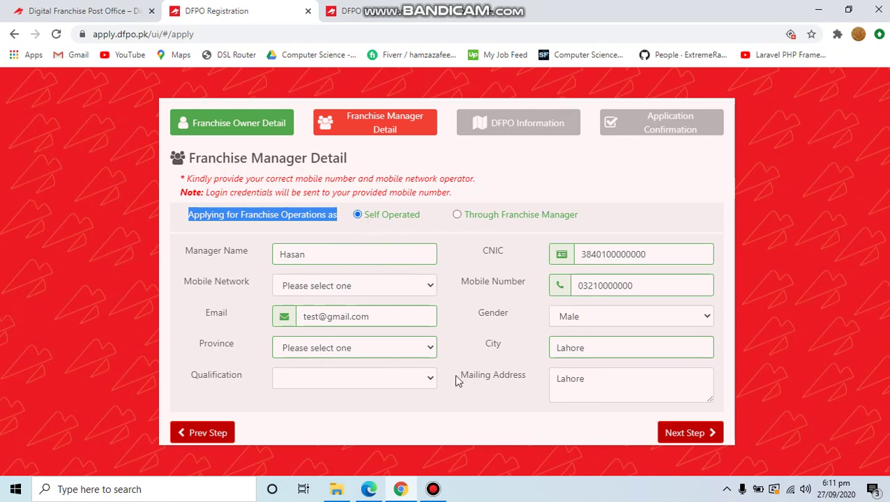
left_click(457, 215)
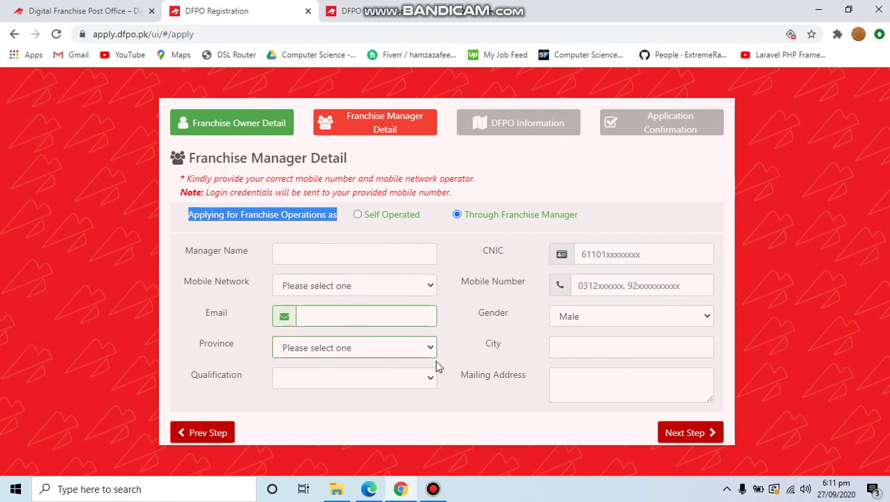
left_click(359, 216)
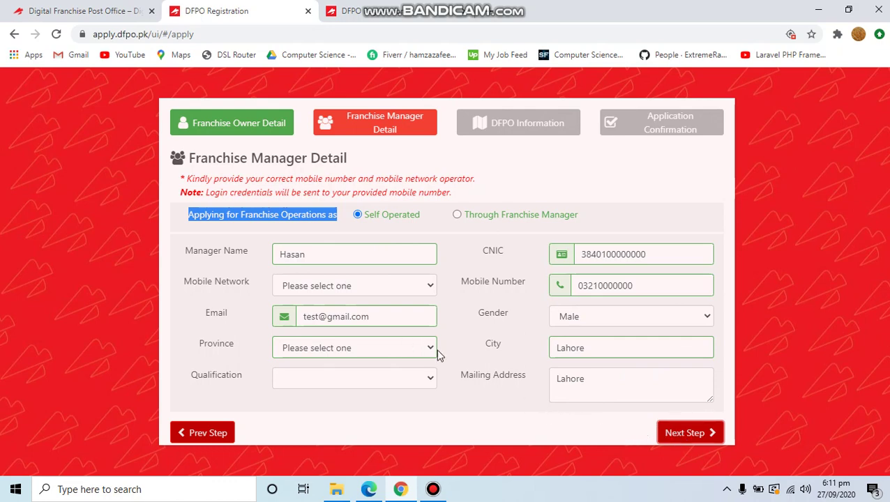
left_click(305, 288)
left_click(311, 315)
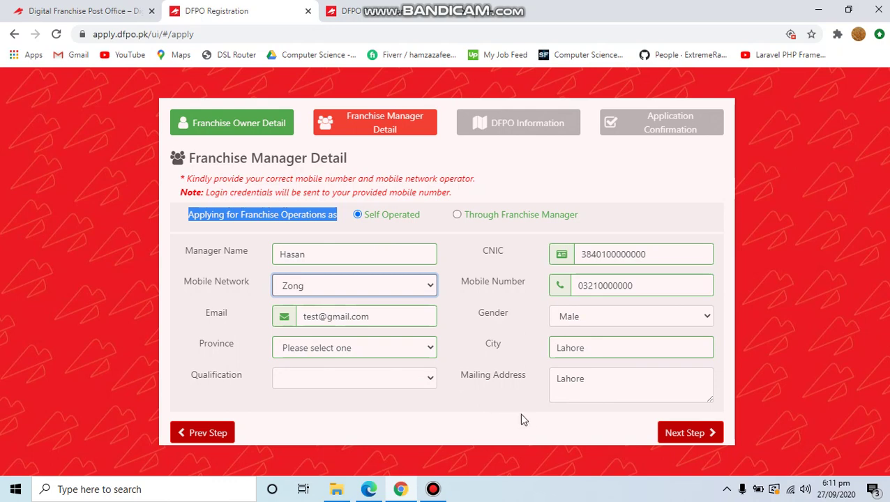
left_click(396, 377)
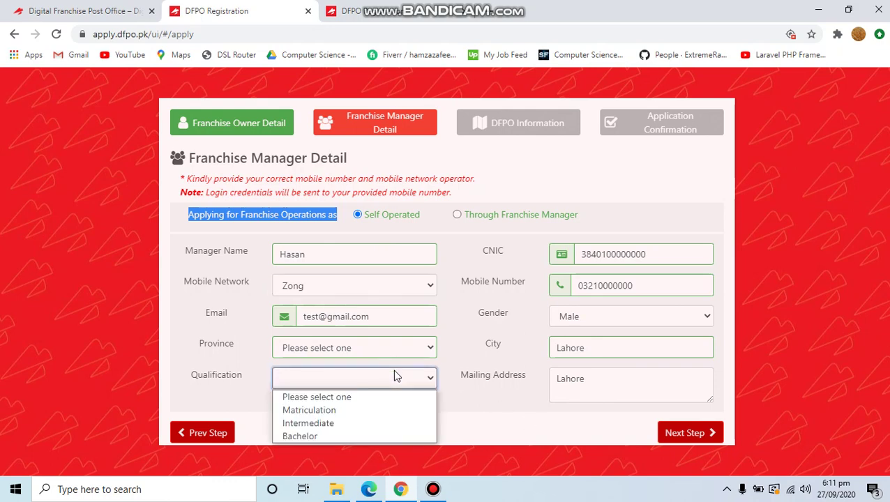
left_click(386, 434)
left_click(691, 433)
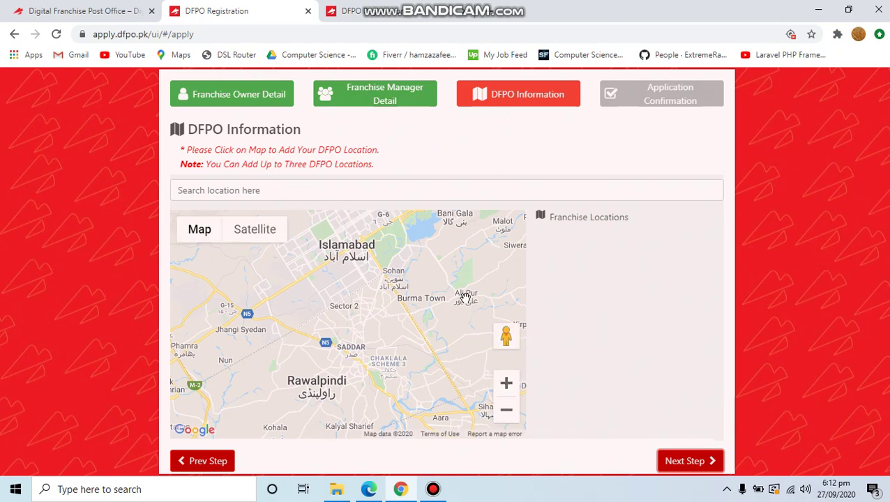
Search the map for Lahore, Pakistan and mark a DFPO location point there.
left_click_drag(213, 150, 389, 153)
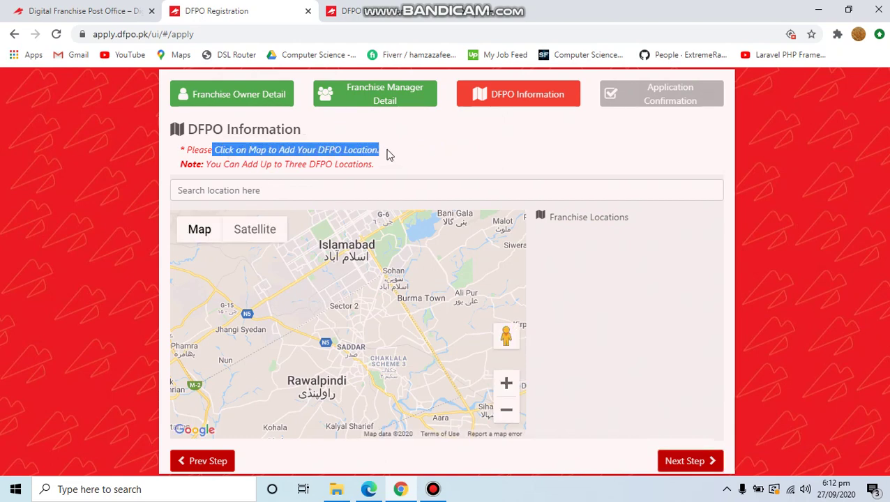
left_click(383, 188)
type("Lahore")
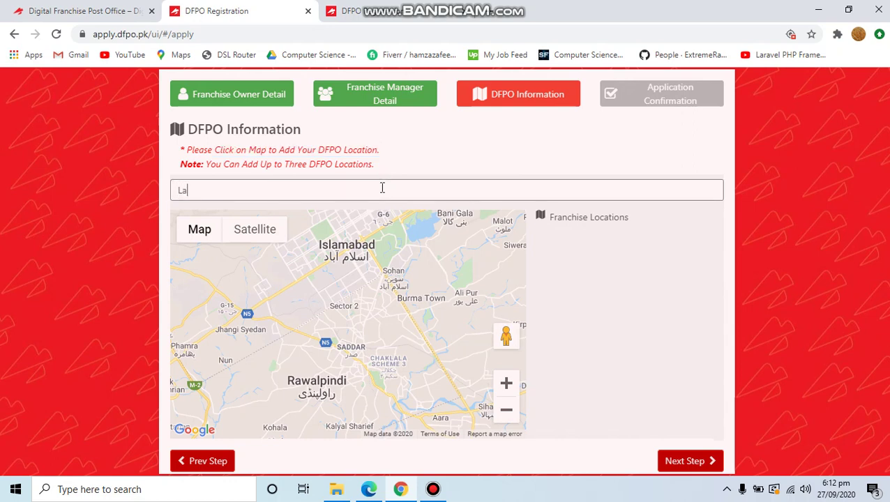
left_click(256, 212)
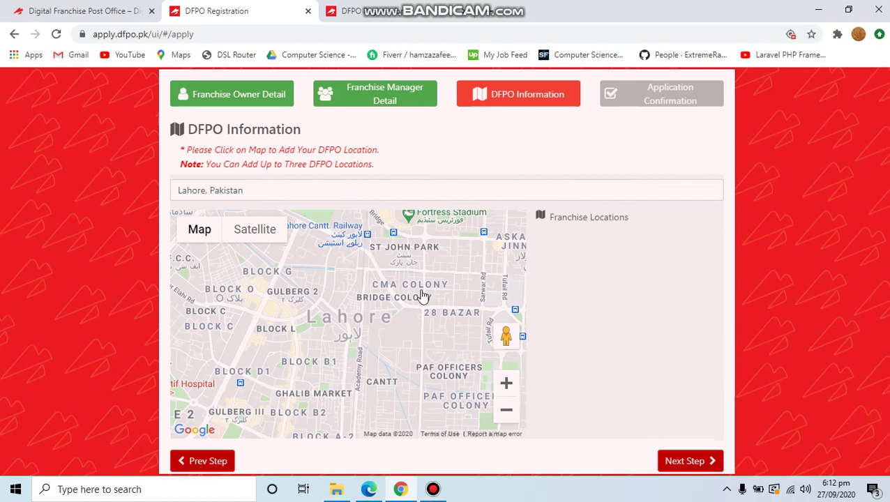
left_click(422, 296)
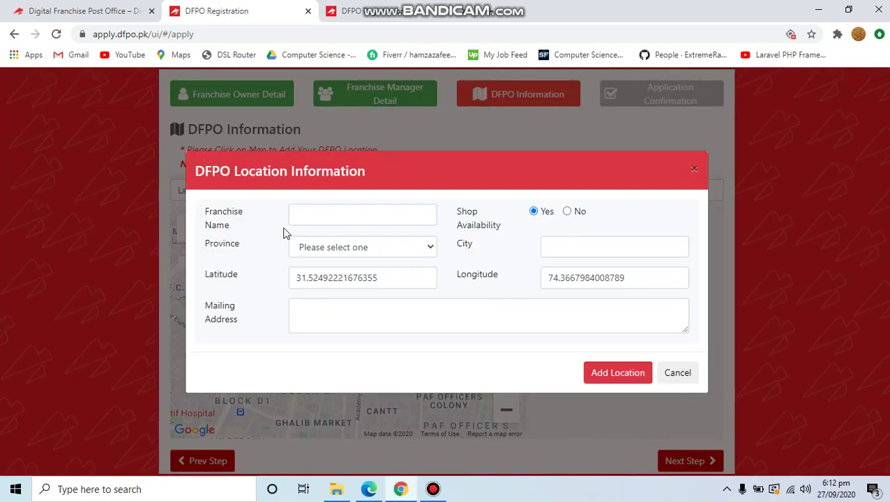
Fill in the location as DPO Fr, province Punjab, city and mailing address Lahore.
left_click(376, 217)
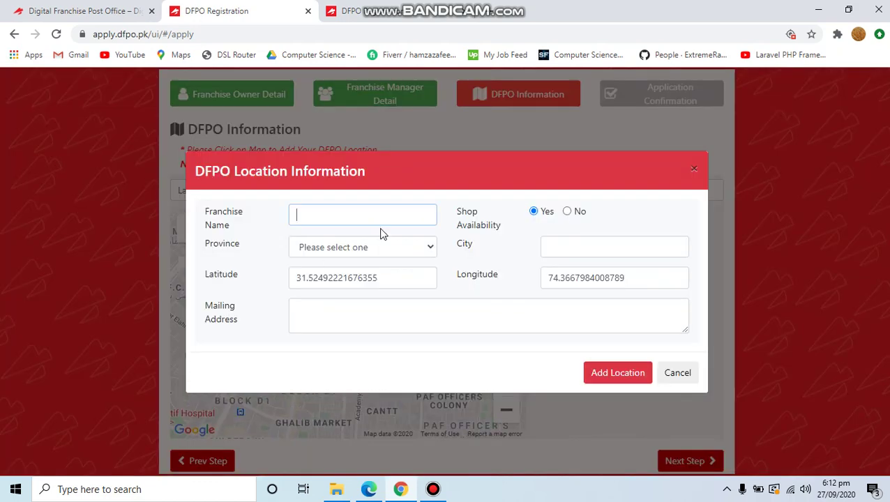
type("DPO Fr")
left_click(383, 249)
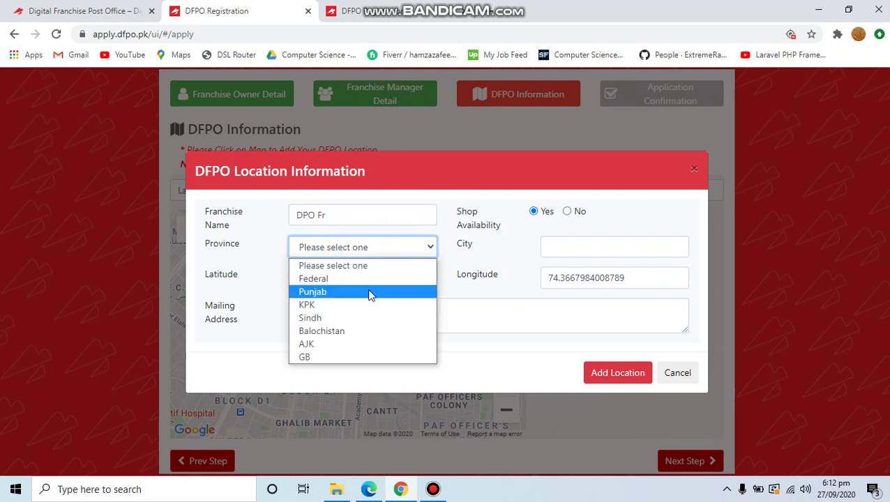
left_click(368, 291)
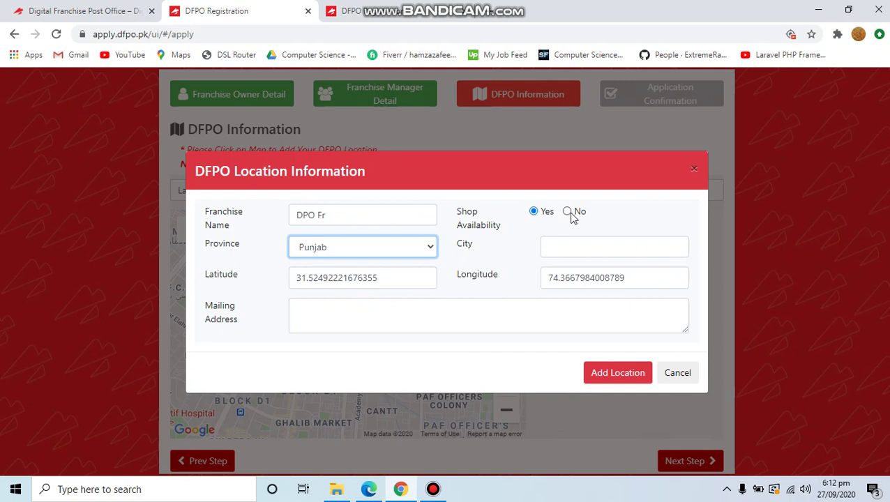
left_click(582, 242)
type("Lahore")
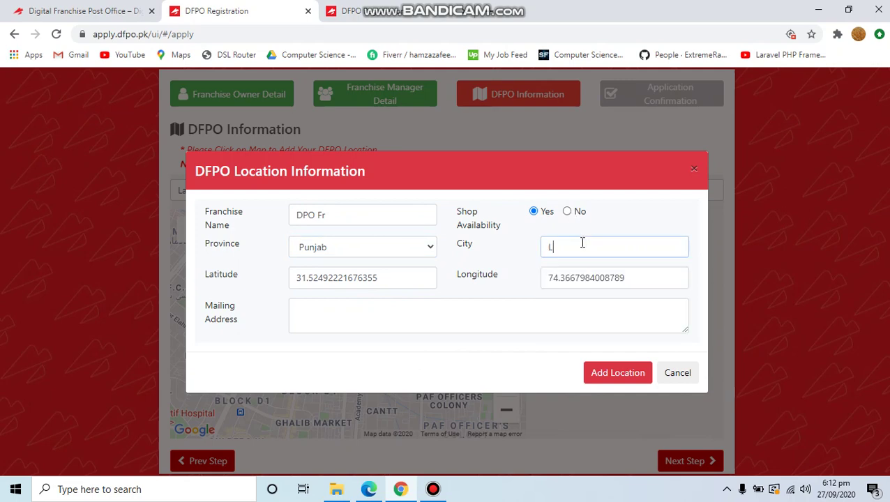
left_click(560, 307)
type("Lahore")
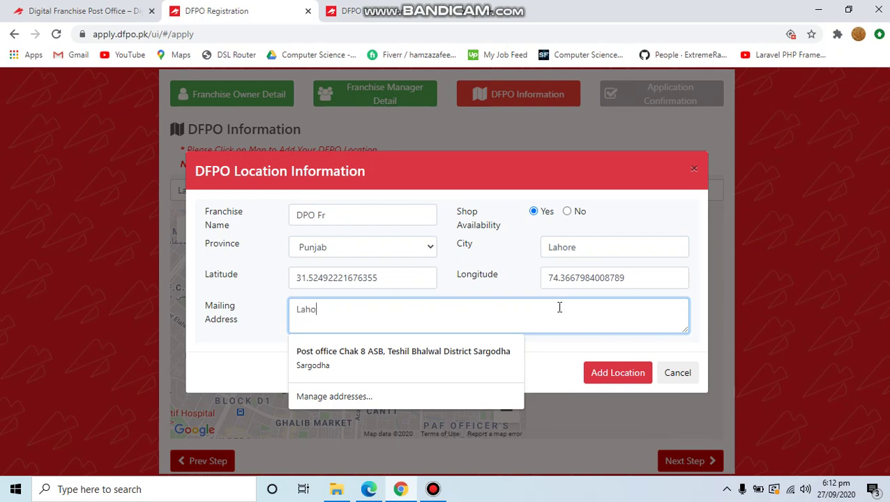
left_click(504, 296)
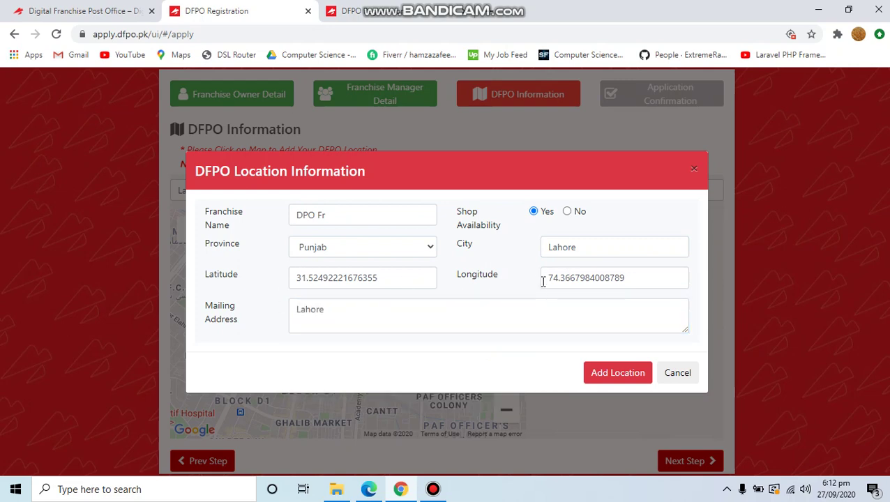
Try adding the location, get the 'Post office already exist' rejection, and cancel the dialog.
left_click_drag(544, 278, 631, 284)
left_click(478, 295)
left_click(612, 383)
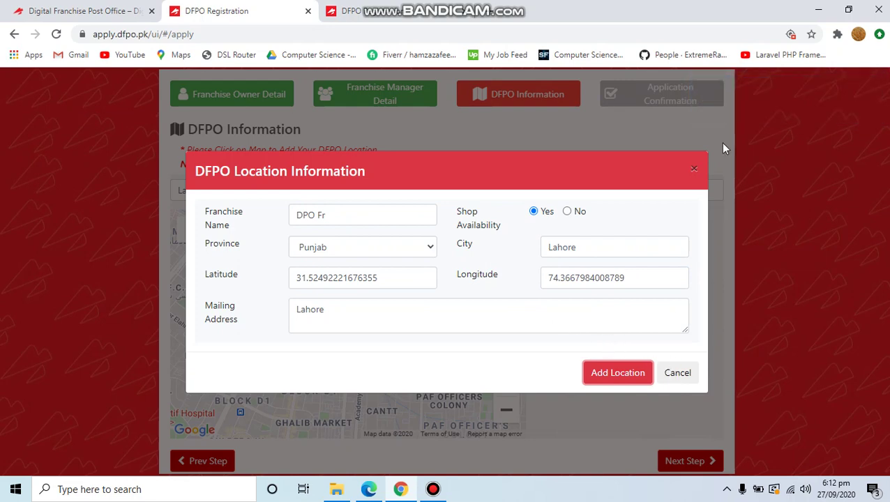
left_click(618, 384)
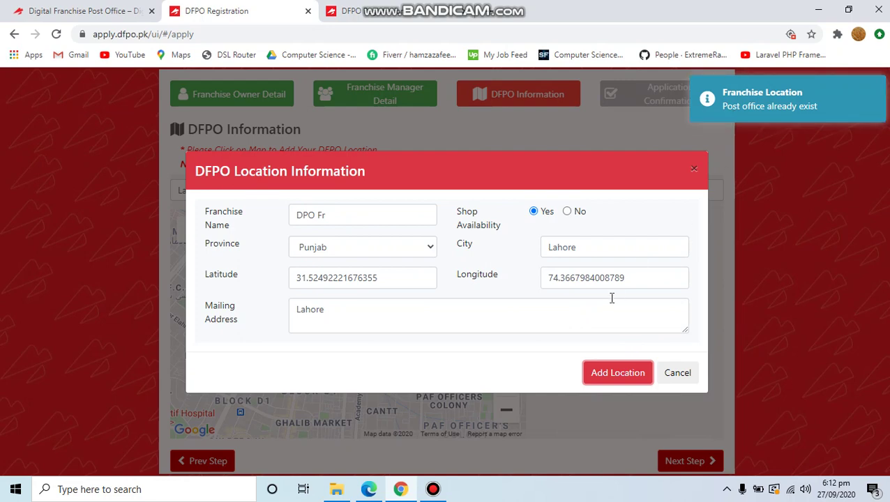
left_click(677, 375)
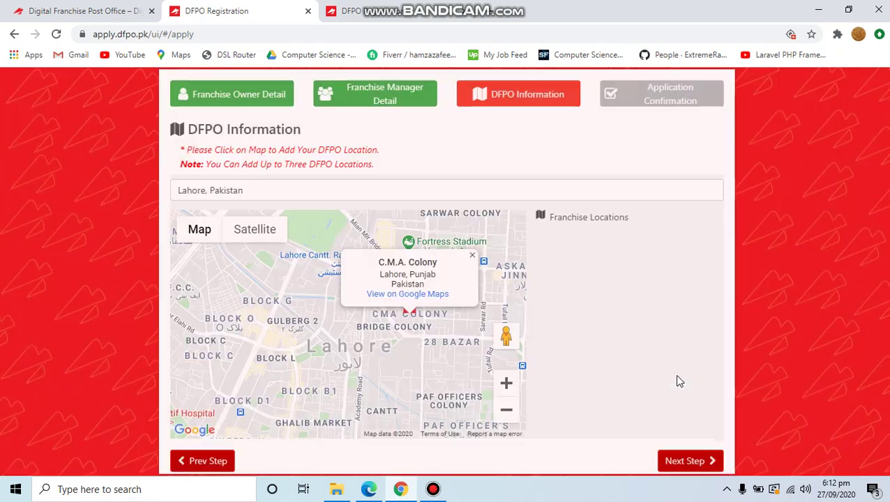
Pick a new Lahore map spot and add it with city and mailing address Lahore.
left_click(293, 328)
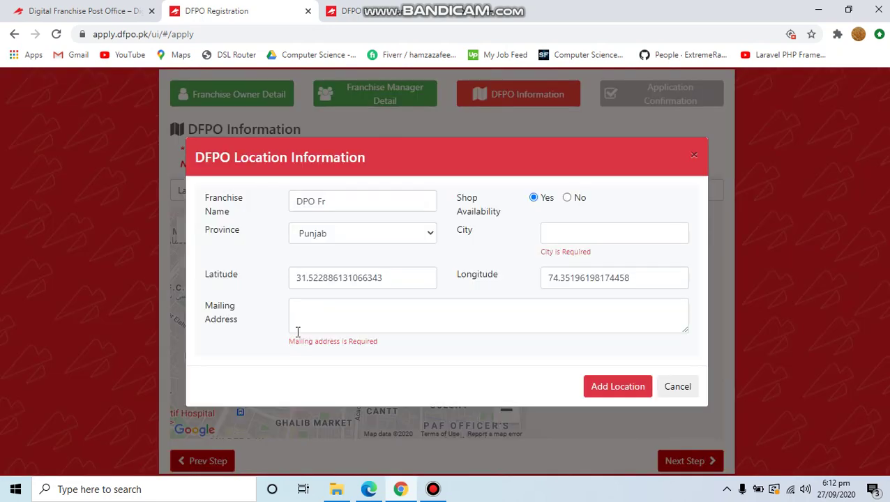
left_click(336, 327)
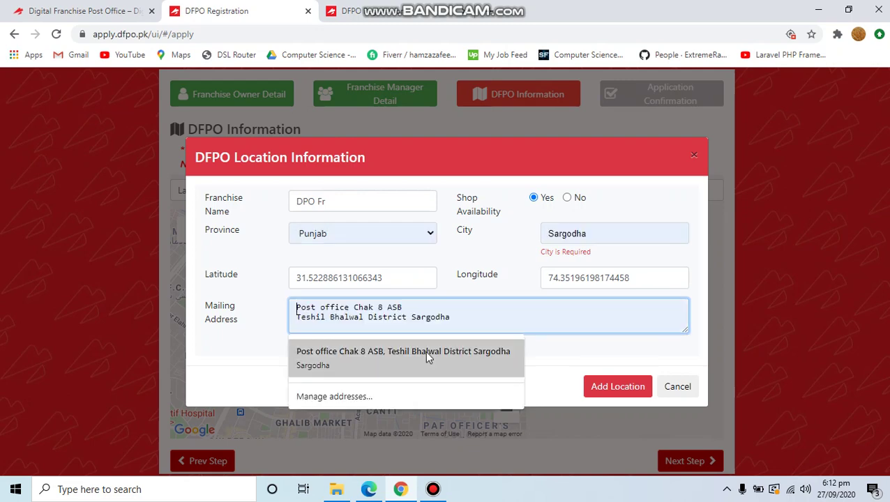
left_click(571, 252)
left_click(581, 239)
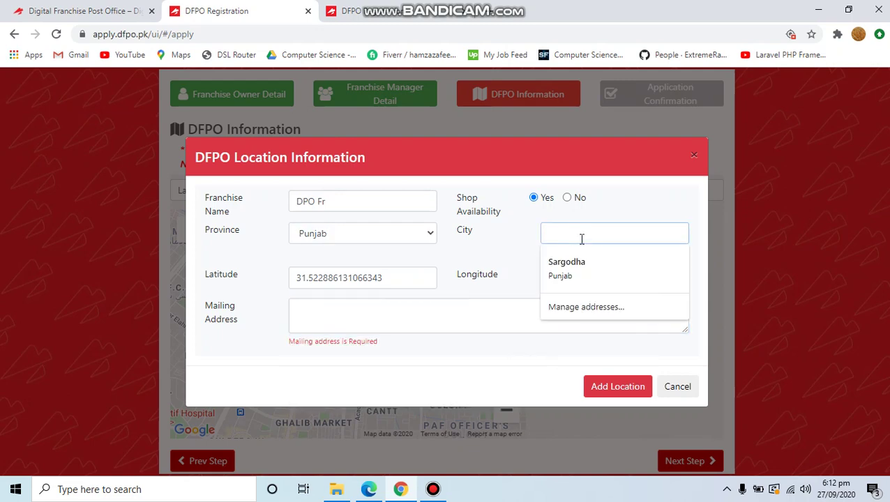
type("Lahore")
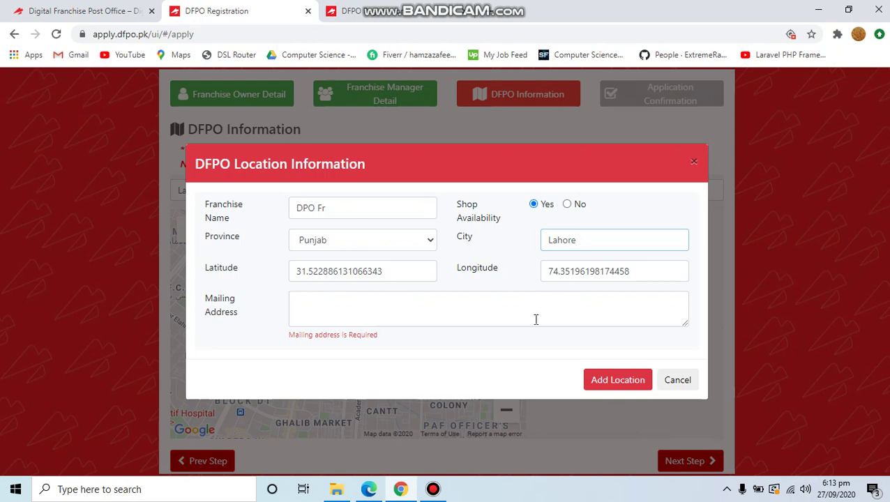
left_click(536, 319)
type("Lahore")
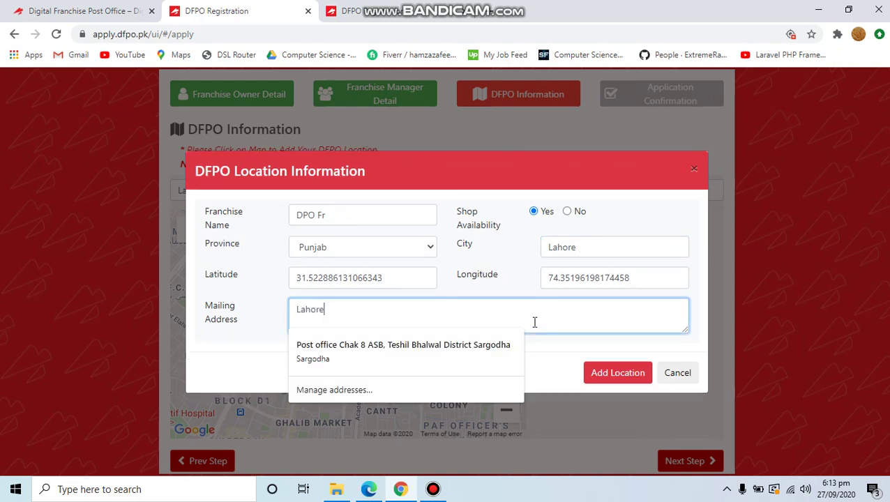
left_click(616, 372)
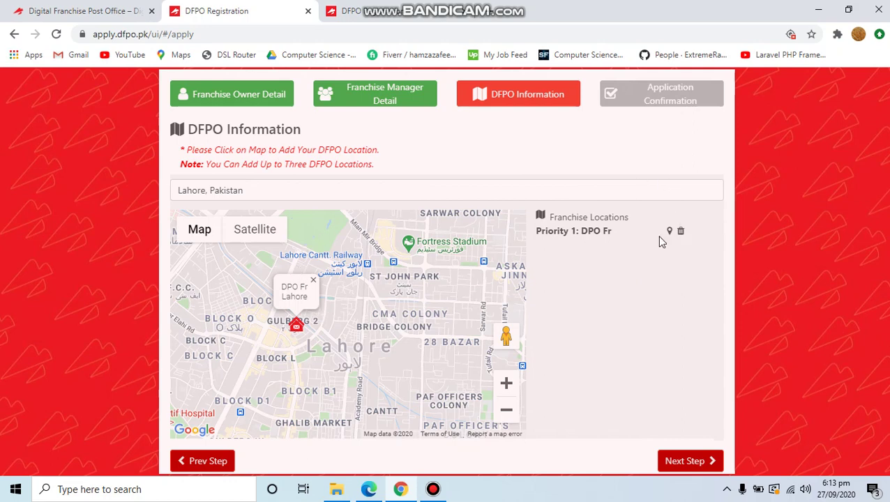
Advance to Application Confirmation and review the owner, manager and DPO Fr location details.
left_click_drag(216, 165, 368, 165)
left_click(375, 164)
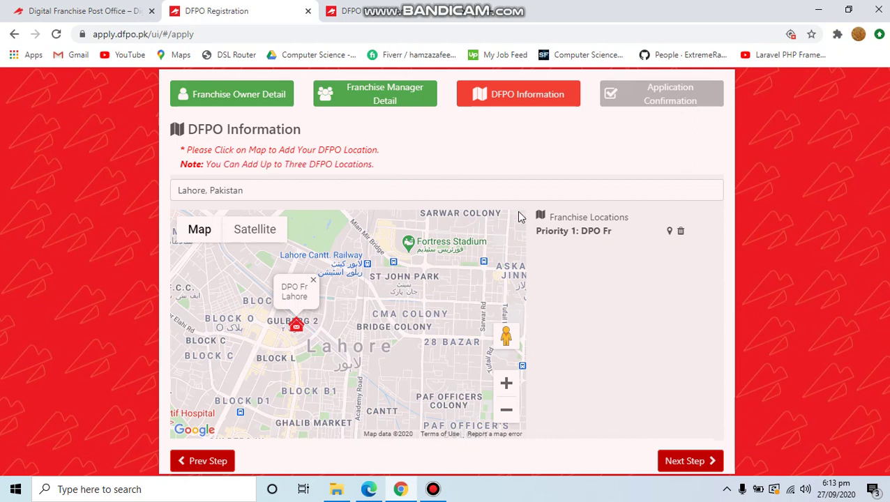
left_click(714, 459)
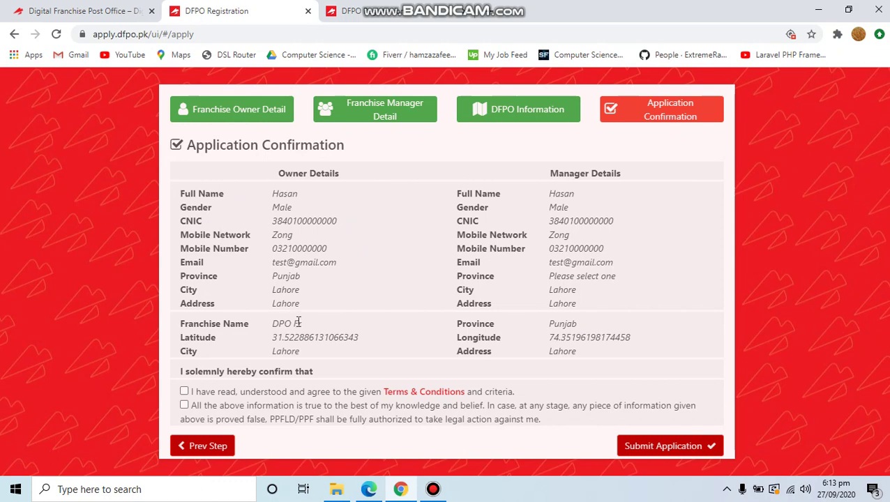
left_click_drag(262, 207, 410, 344)
left_click(488, 342)
Open the Terms & Conditions page in a new tab and read through the policy.
left_click(425, 393)
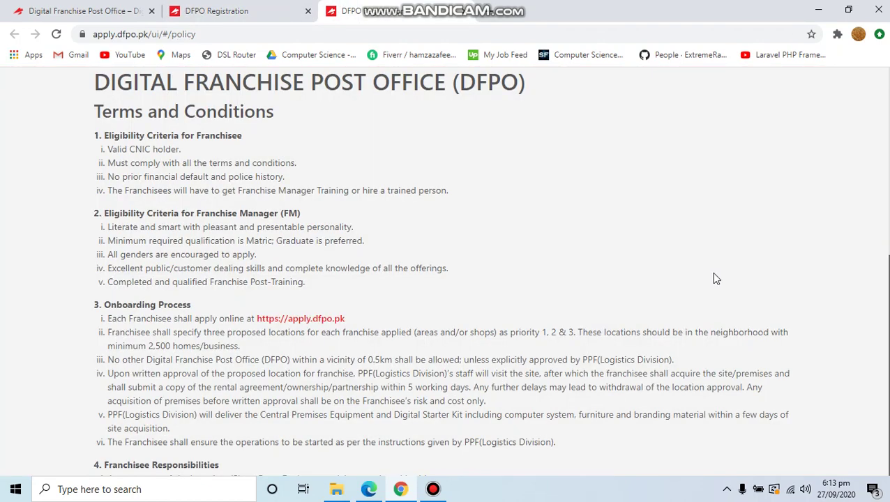
scroll(445, 273, "down", 5)
scroll(885, 212, "up", 5)
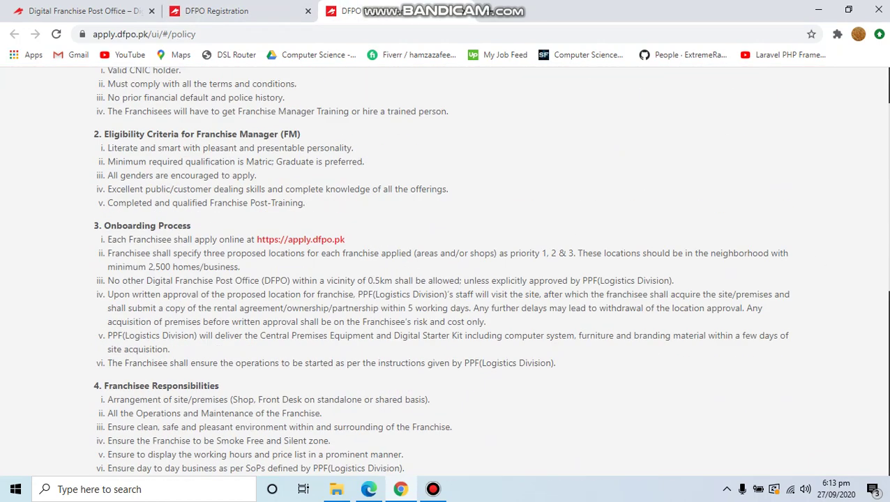
scroll(885, 213, "down", 1)
scroll(884, 213, "up", 1)
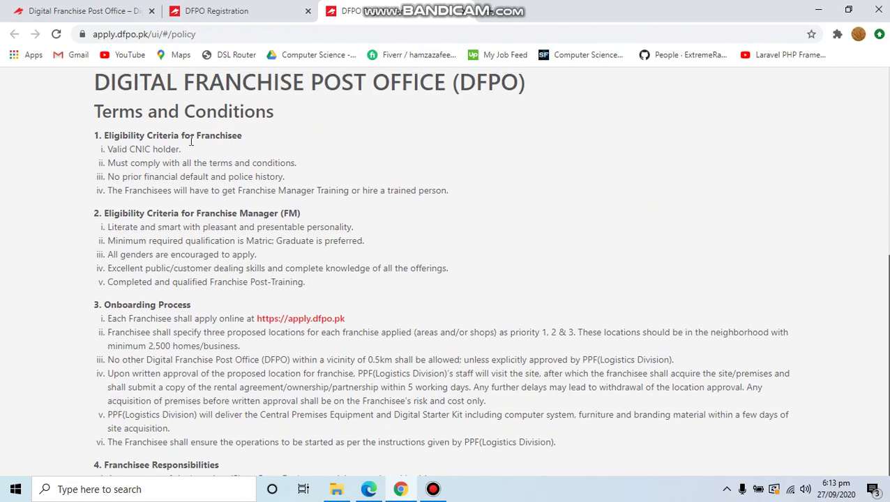
scroll(187, 332, "down", 1)
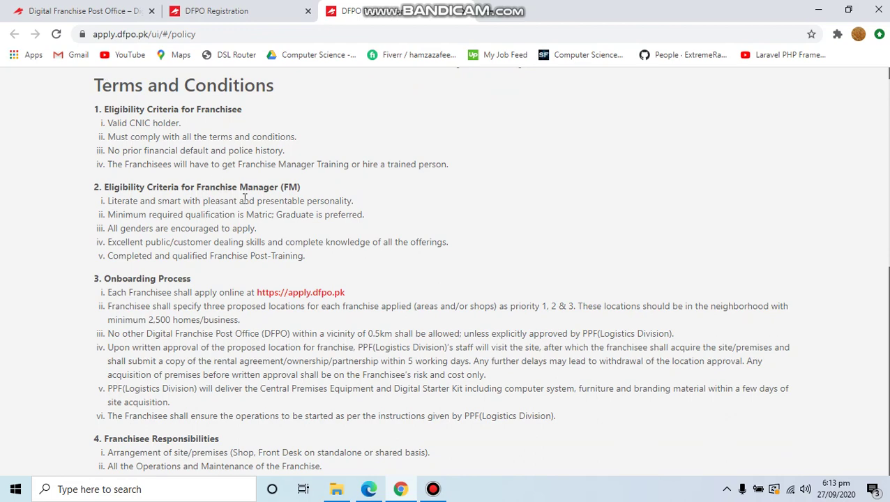
scroll(245, 199, "down", 2)
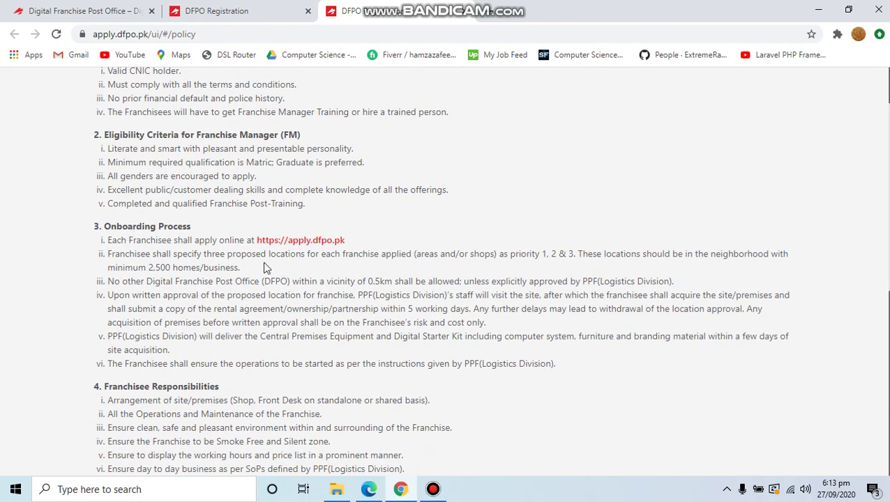
scroll(265, 263, "down", 4)
scroll(266, 263, "down", 4)
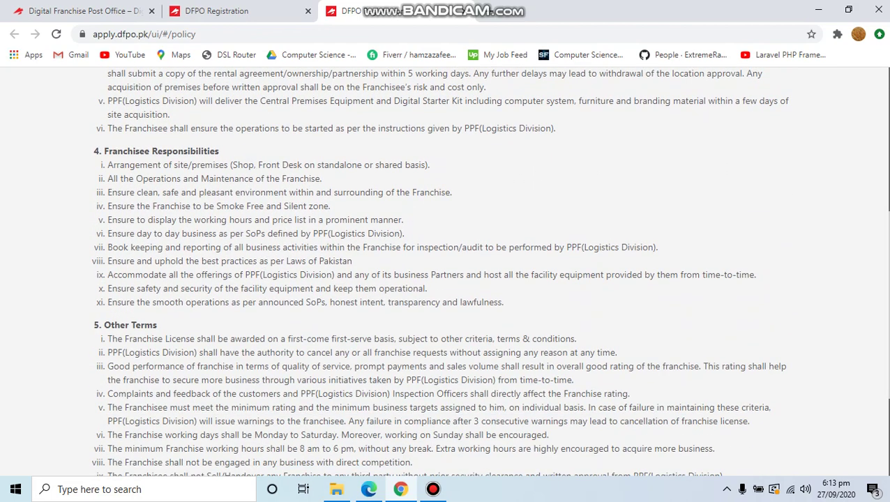
scroll(265, 260, "down", 6)
left_click_drag(887, 279, 889, 348)
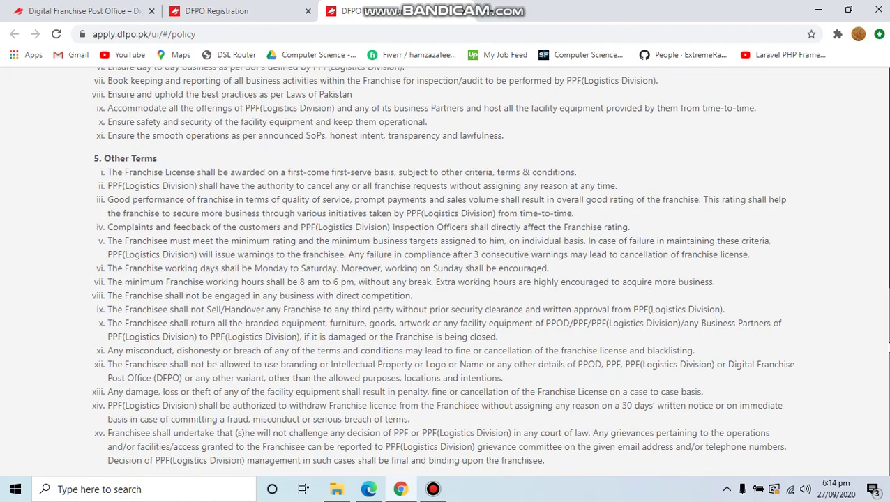
Back on the confirmation step, tick the Terms & Conditions agreement and the accuracy declaration.
left_click(240, 11)
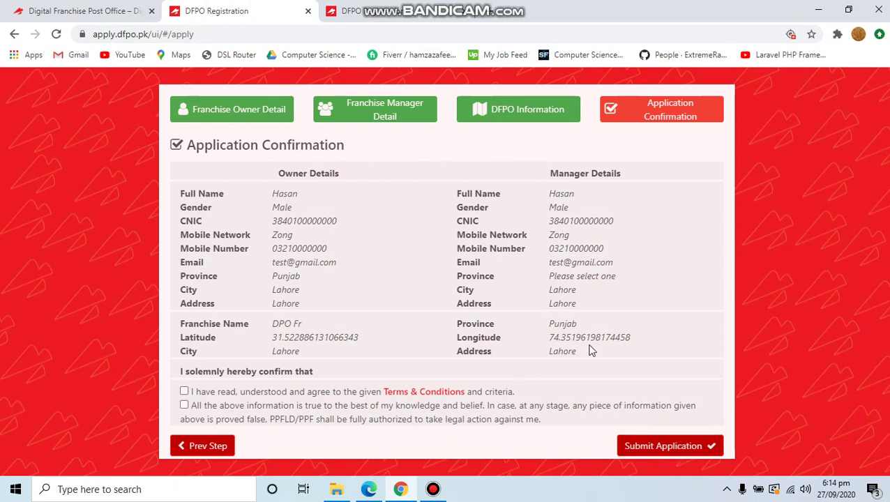
left_click(184, 392)
left_click(185, 405)
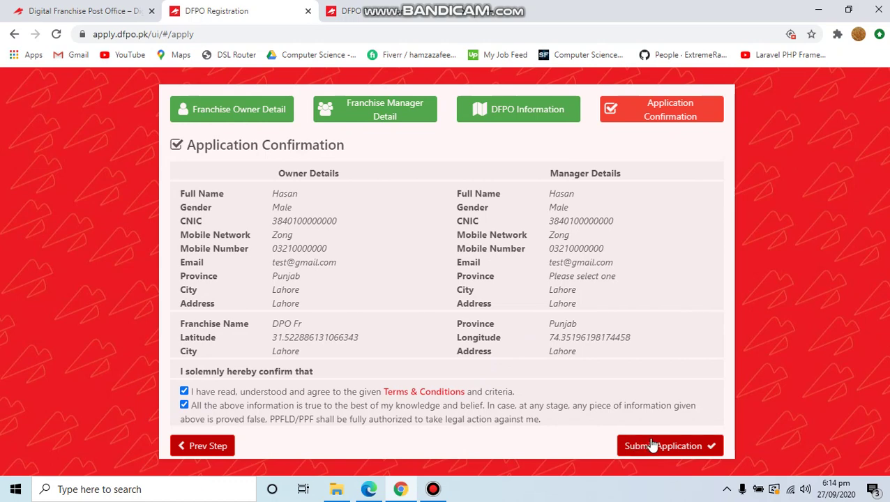